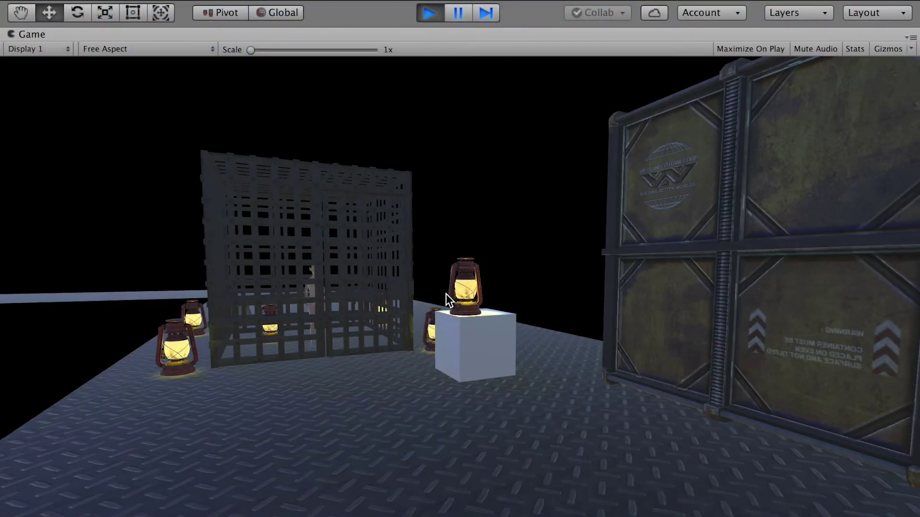
Step: Play-test the scene by walking the player around the cage and off the floor's edge, and exit play mode
key(a)
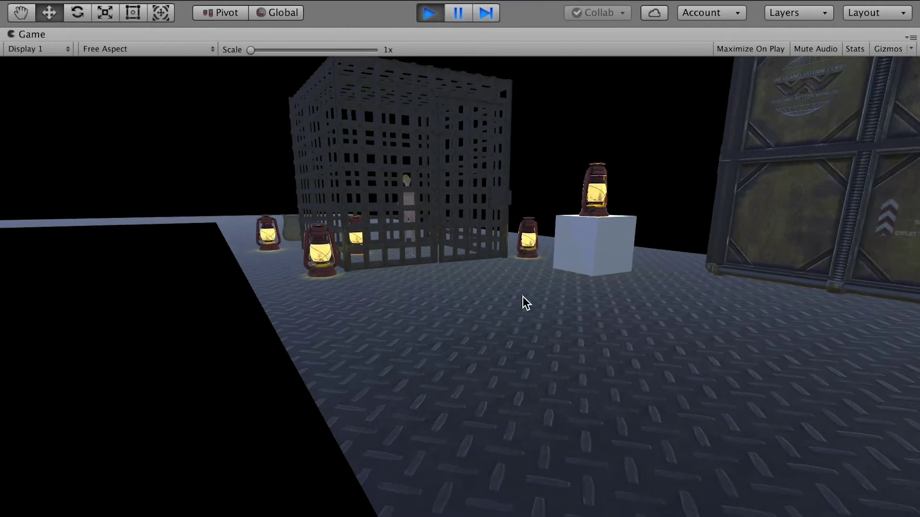
key(a)
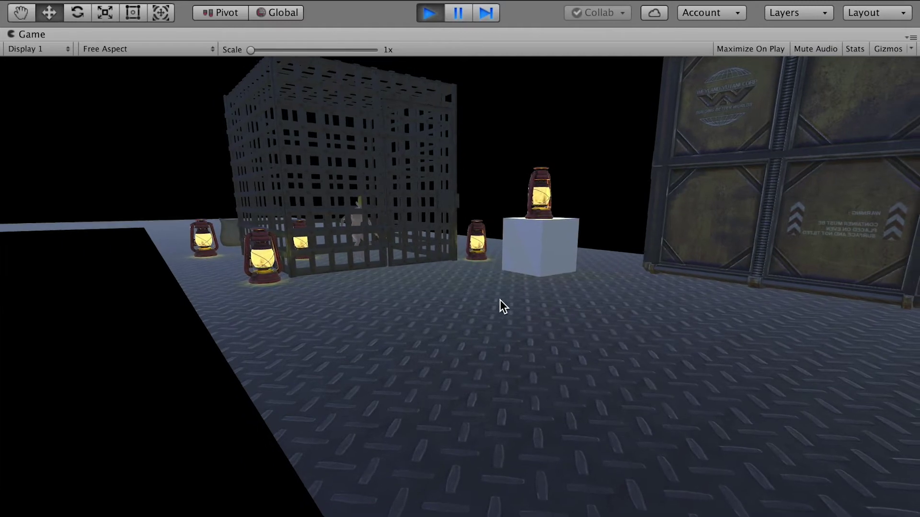
key(s)
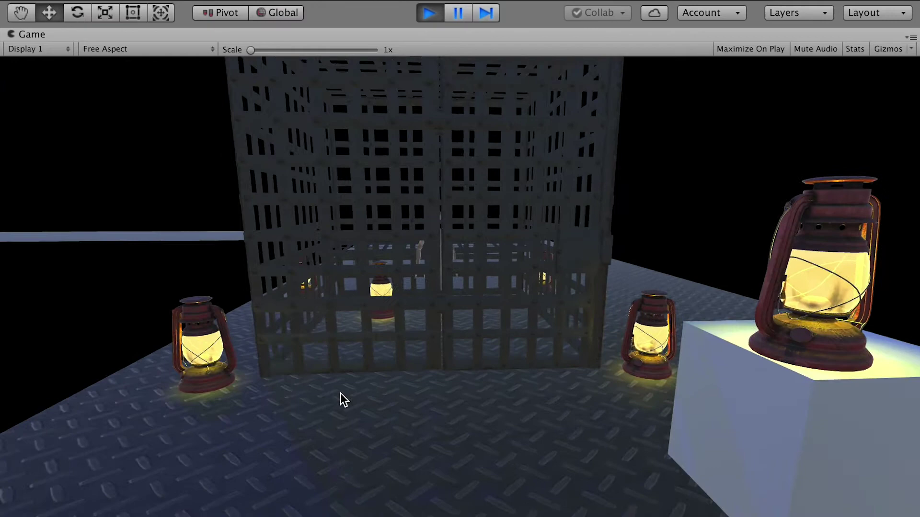
key(a)
key(a)
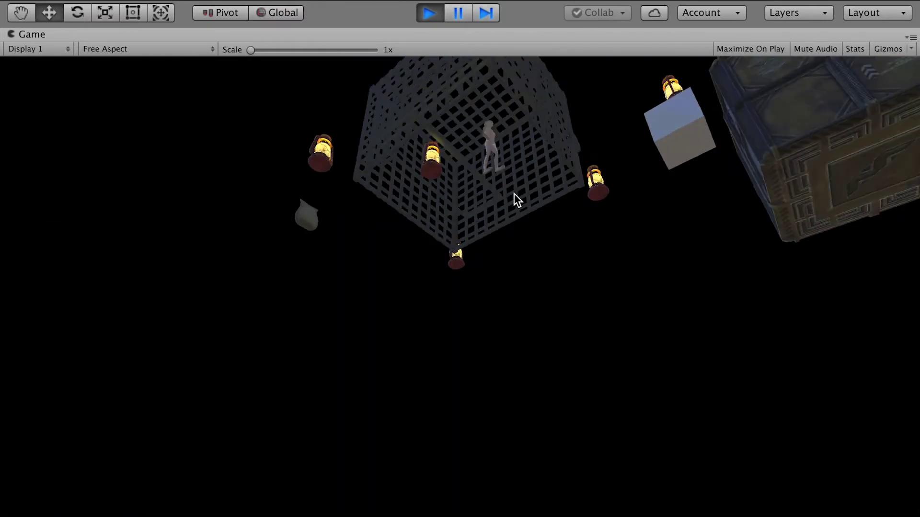
drag(514, 193, 352, 442)
key(s)
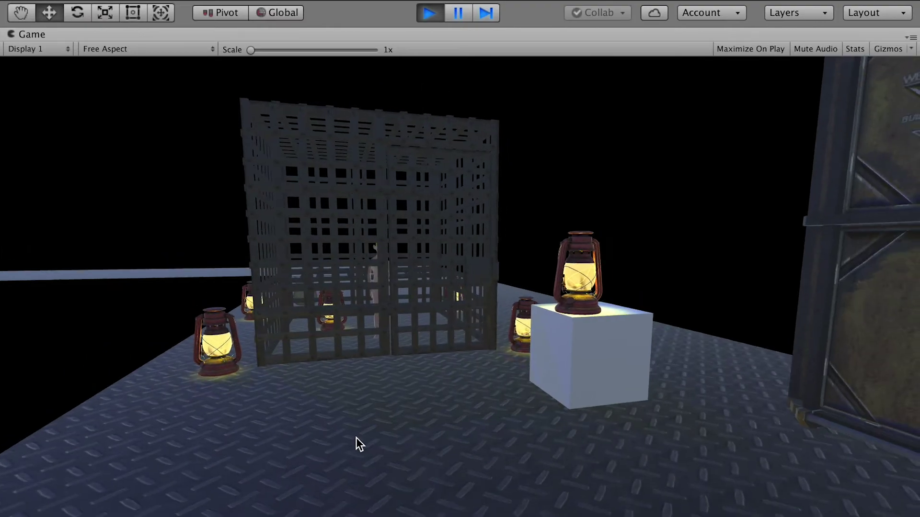
key(super+p)
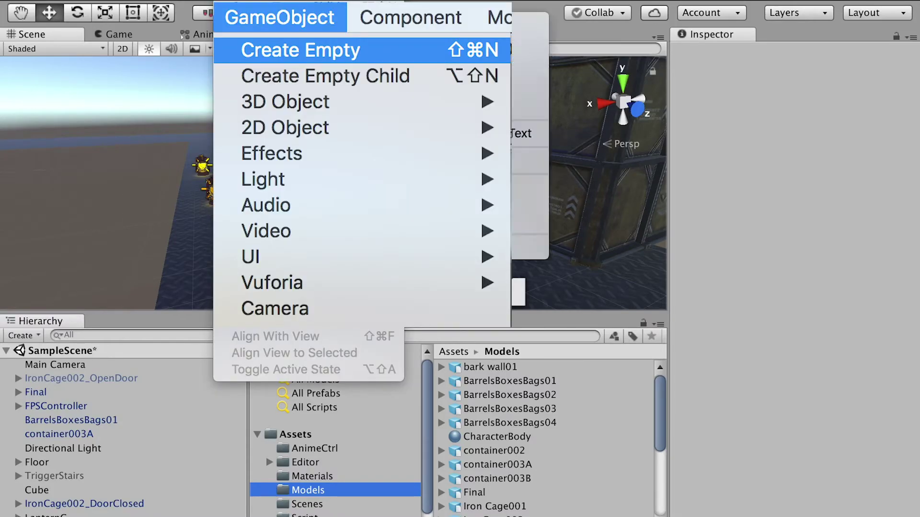
Step: Create an empty game object in the scene and add a Box Collider component to it
click(274, 1)
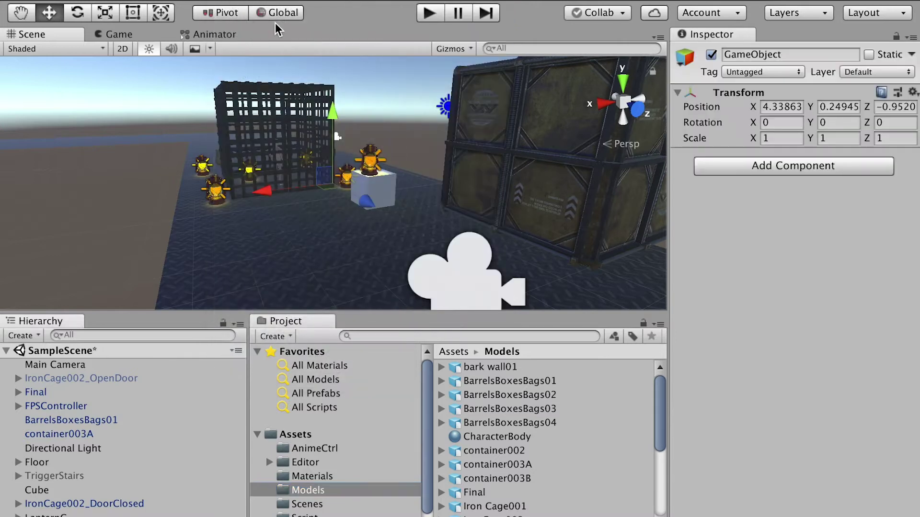
alt+drag(303, 145, 329, 189)
click(754, 166)
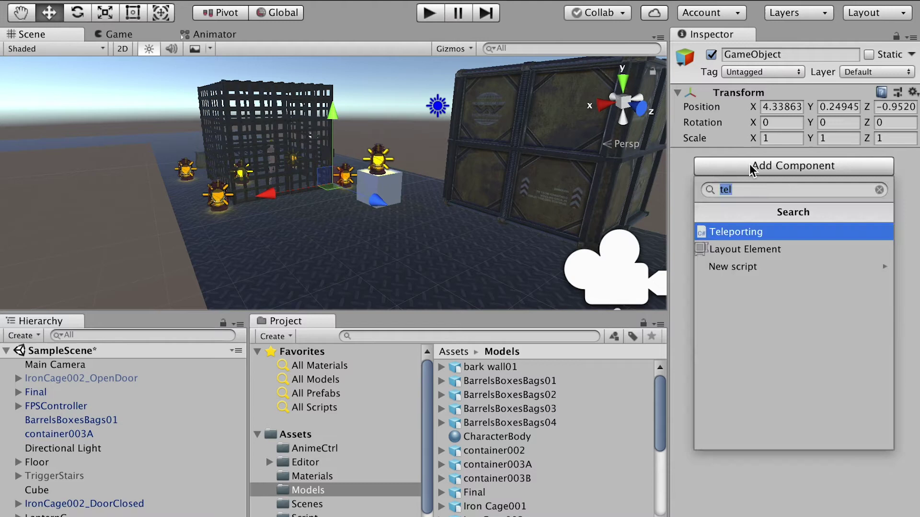
text(box)
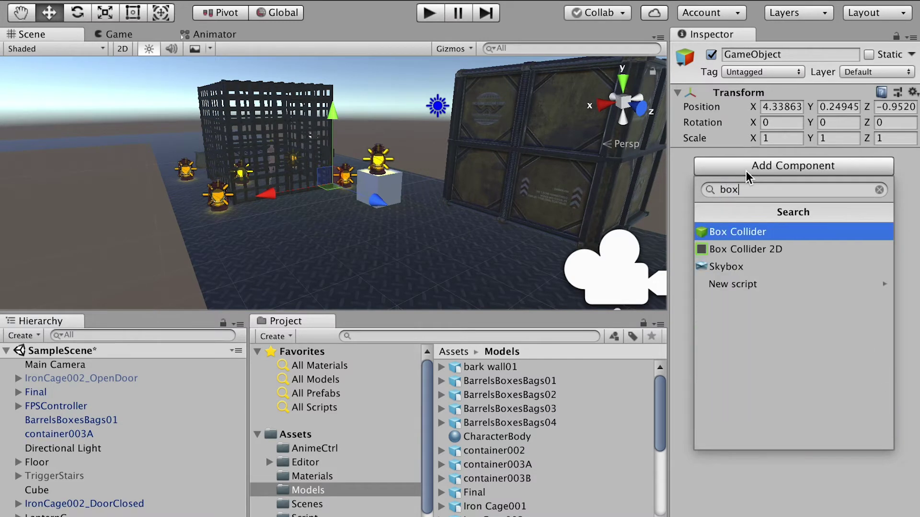
click(732, 232)
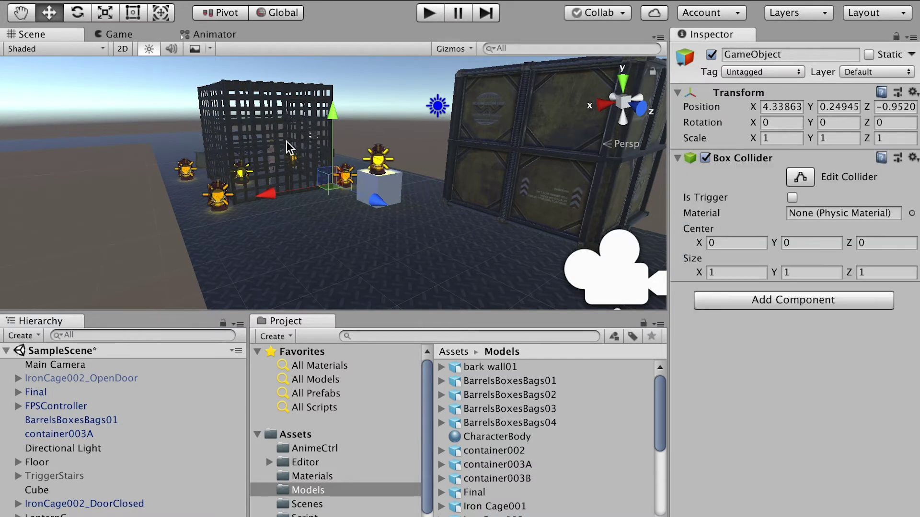
Step: Set the Box Collider's size to 30 on X and 30 on Z
alt+drag(327, 173, 345, 211)
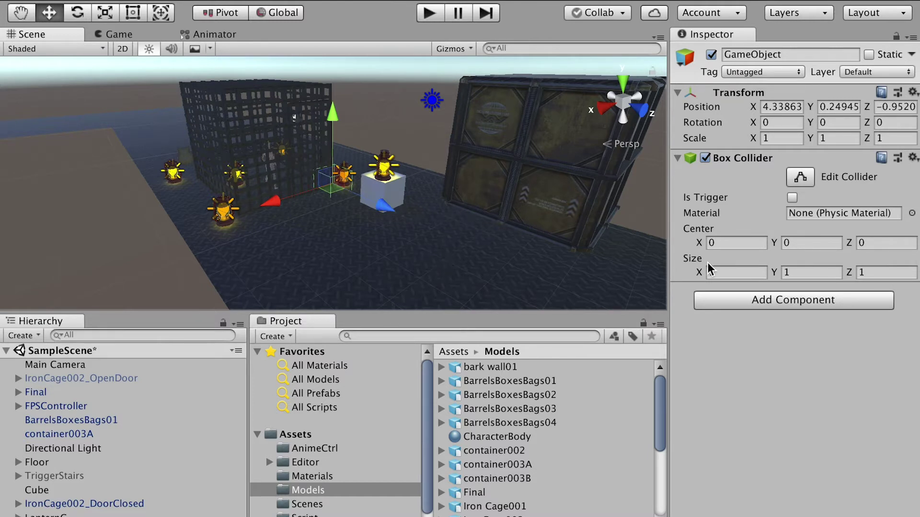
click(694, 272)
text(30)
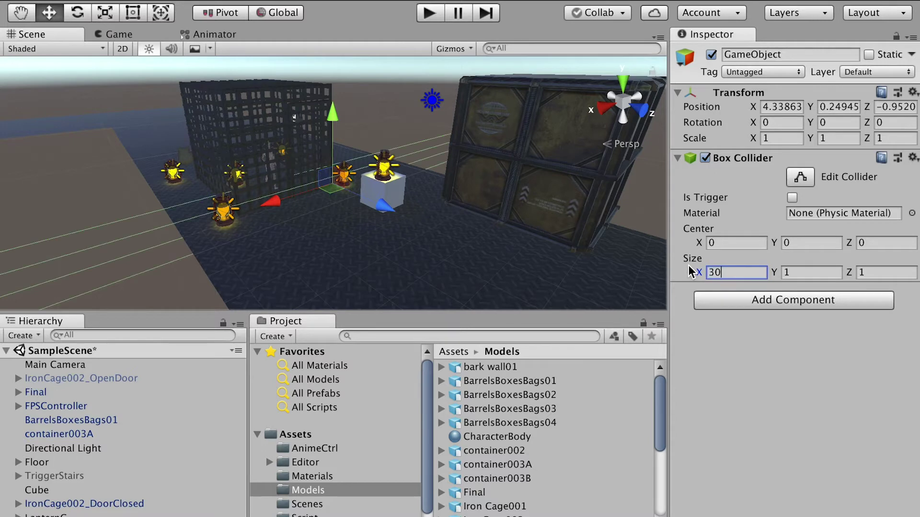
key(Return)
click(881, 271)
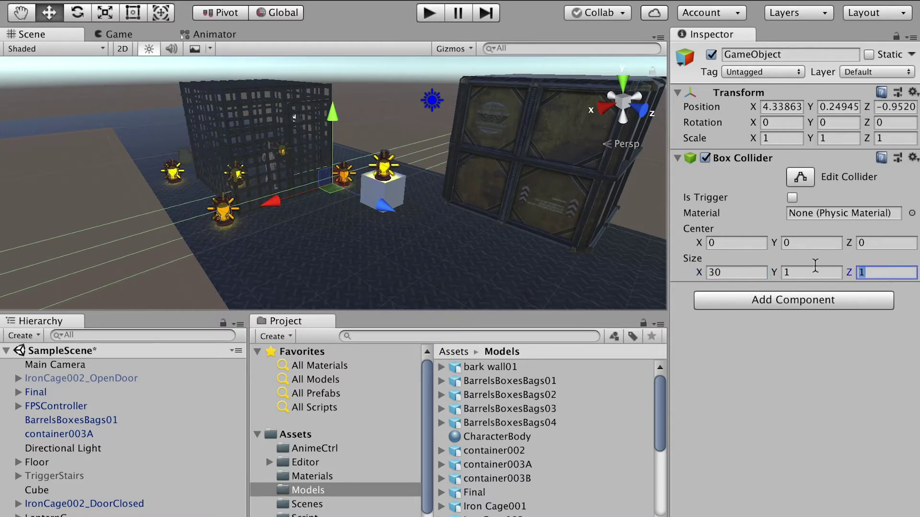
text(30)
Step: Lower the collider object well below the floor, to a Y position of about -7.87
alt+right_drag(496, 188, 159, 152)
alt+drag(288, 167, 333, 152)
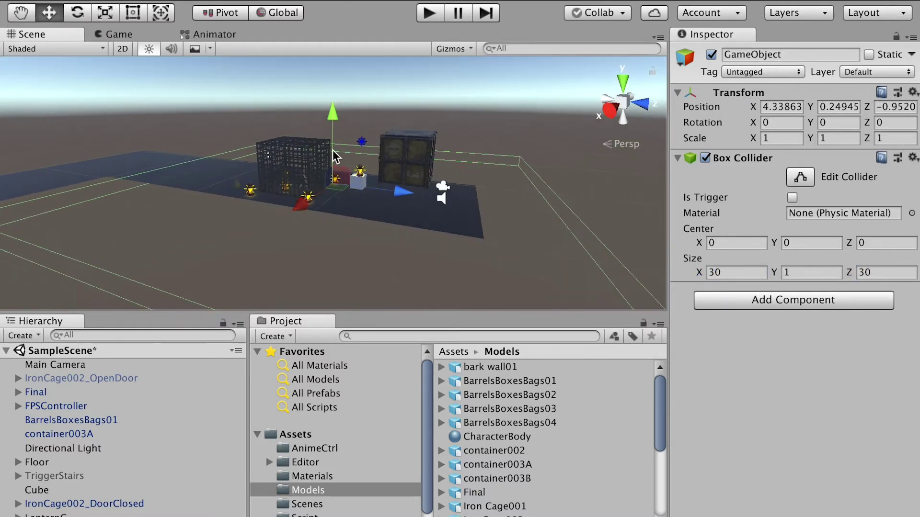
alt+drag(427, 168, 353, 146)
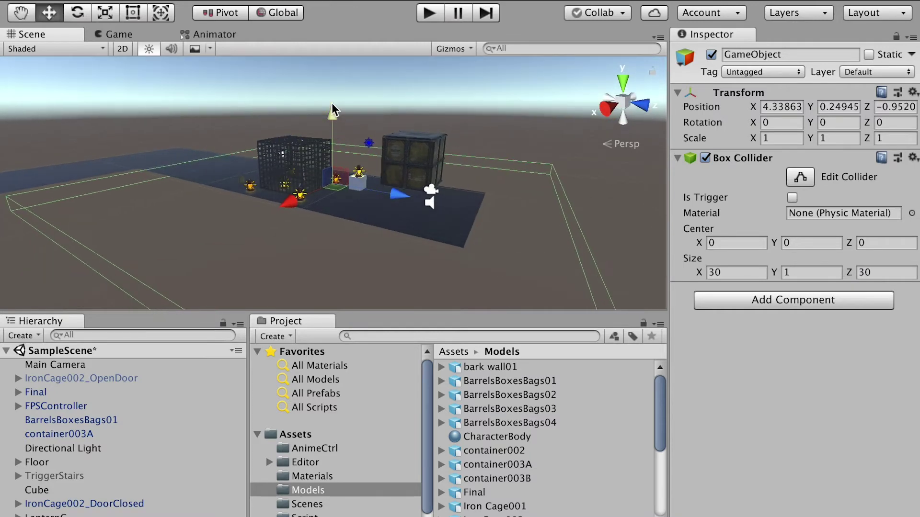
drag(332, 110, 349, 146)
drag(332, 193, 382, 225)
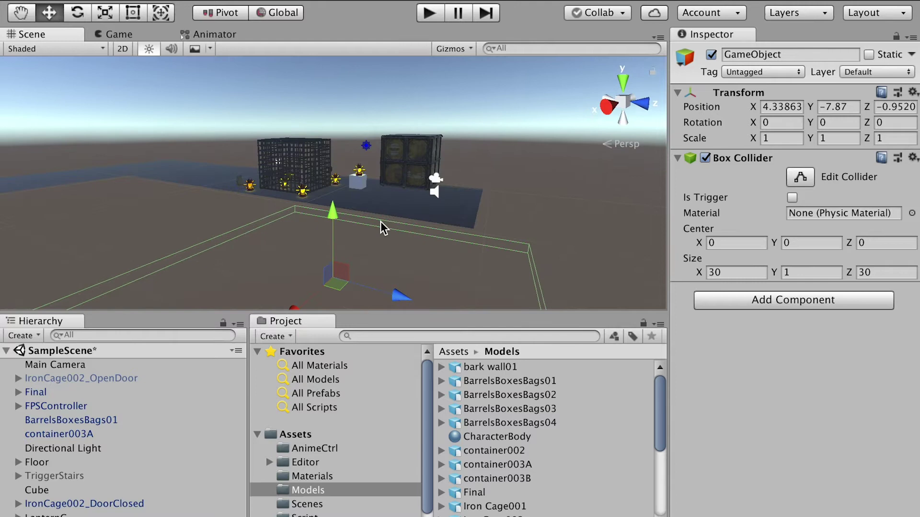
Step: Make the Box Collider below the floor a trigger
alt+drag(312, 247, 254, 256)
alt+drag(333, 143, 411, 218)
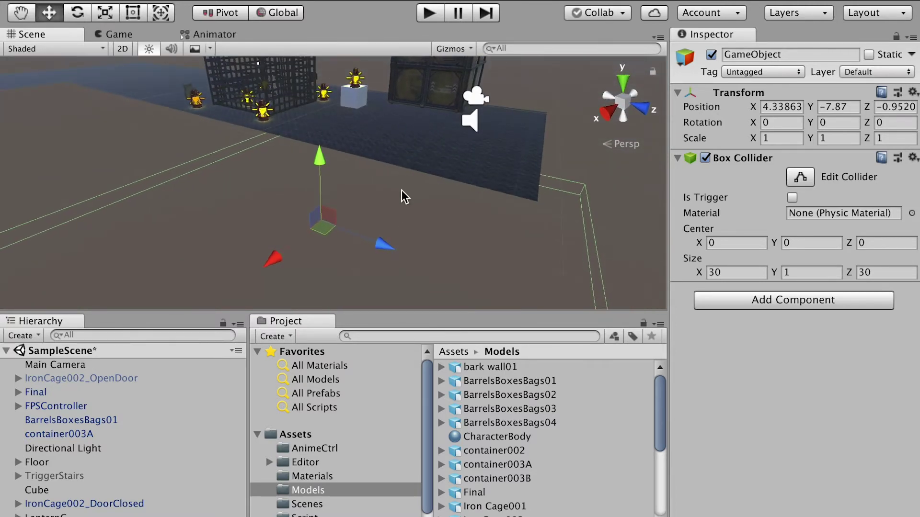
click(792, 198)
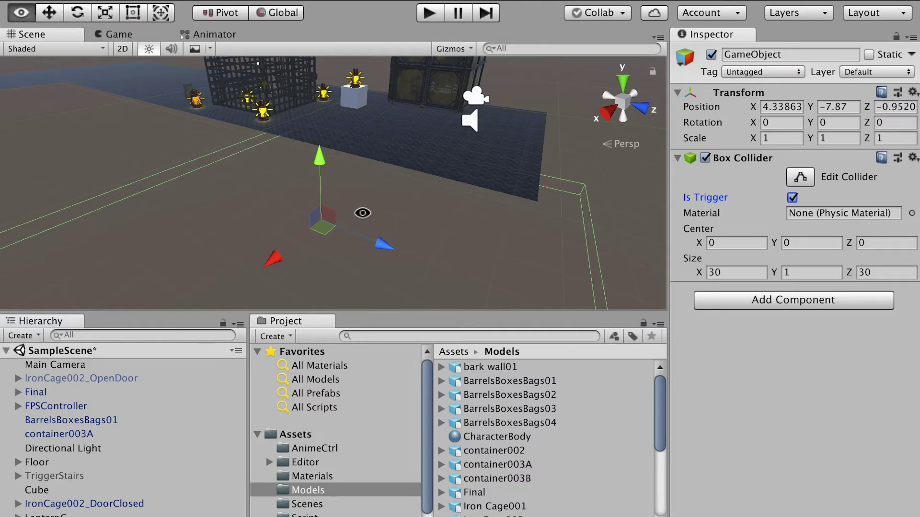
alt+drag(363, 213, 282, 115)
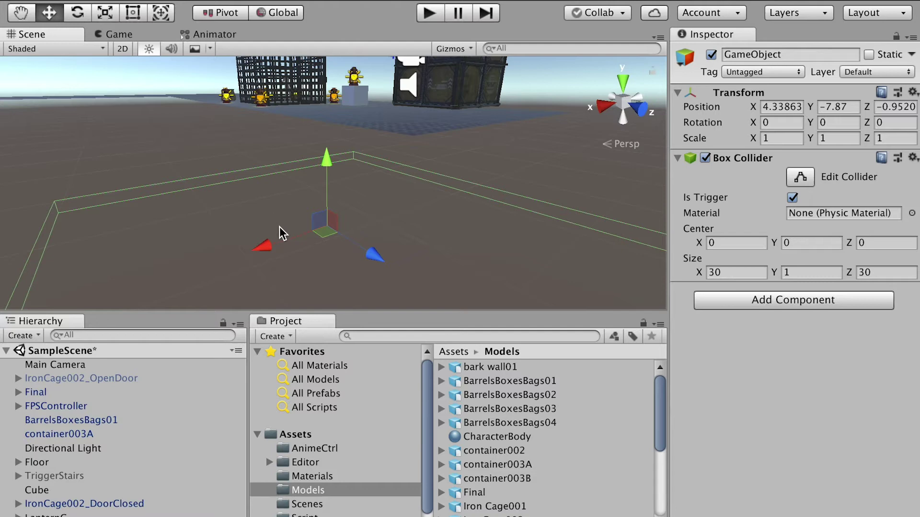
alt+drag(402, 120, 450, 189)
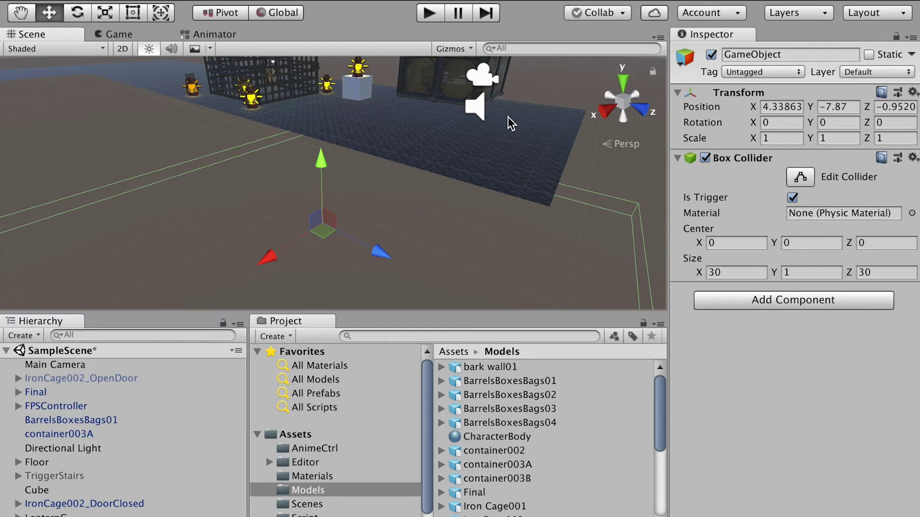
Step: Rename the collider's game object as TeleportingTrigger
click(53, 509)
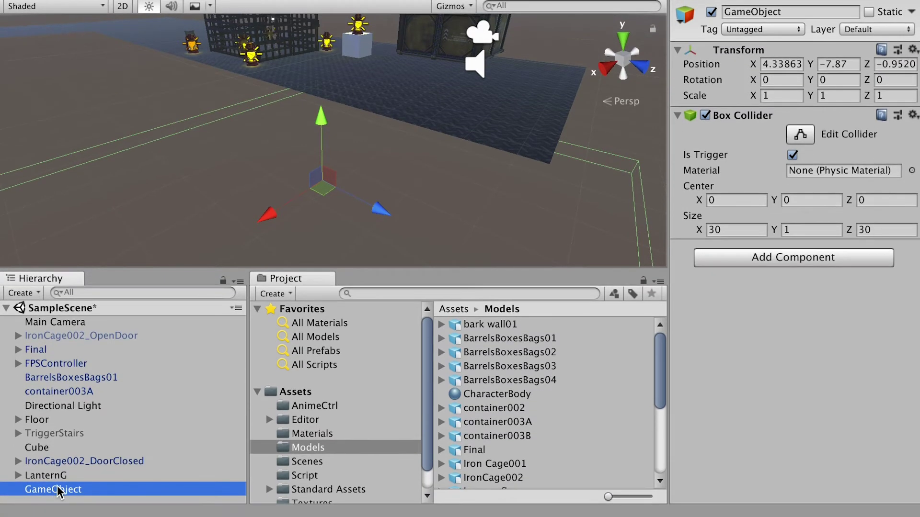
click(58, 489)
text(TeleportingTrigger)
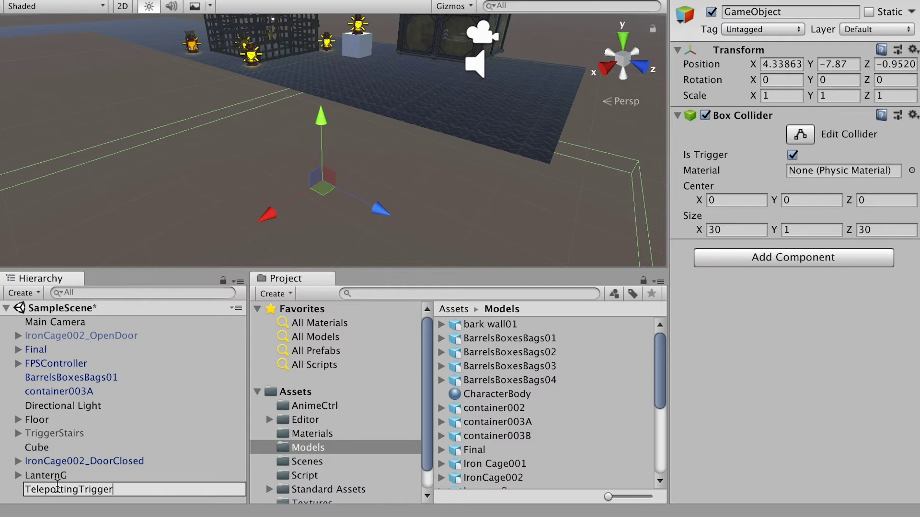
click(55, 476)
click(58, 489)
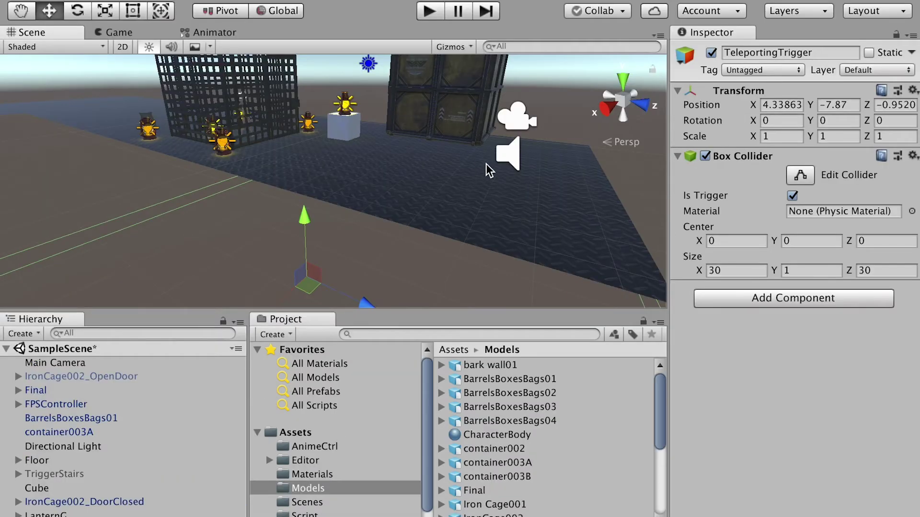
Step: Focus the view on the white Cube and create an empty game object at its location
click(353, 131)
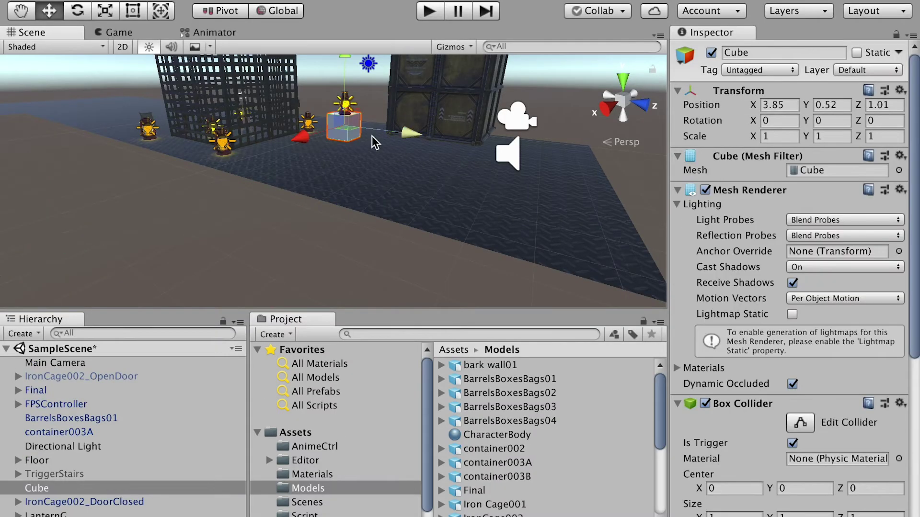
mouse_move(333, 140)
alt+mouse_down()
mouse_move(317, 155)
mouse_move(329, 156)
alt+mouse_up()
key(f)
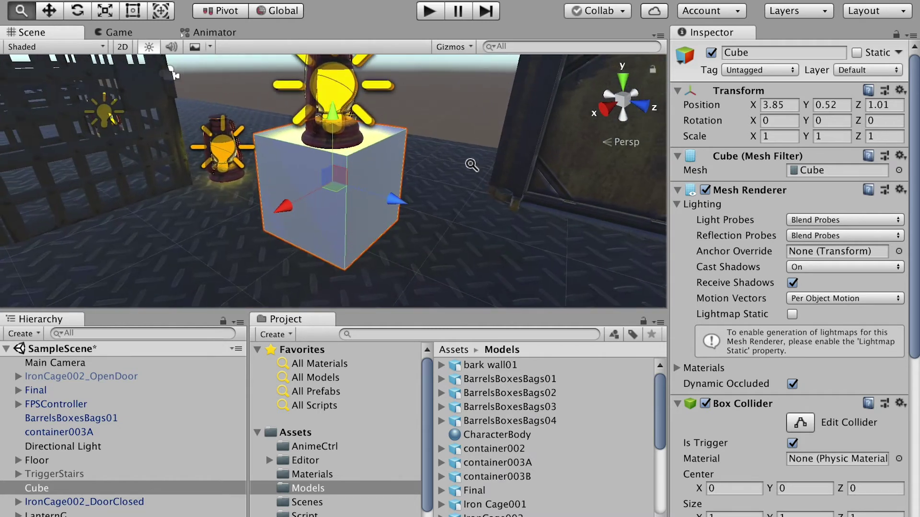
scroll(282, 191, down, 3)
scroll(282, 192, down, 1)
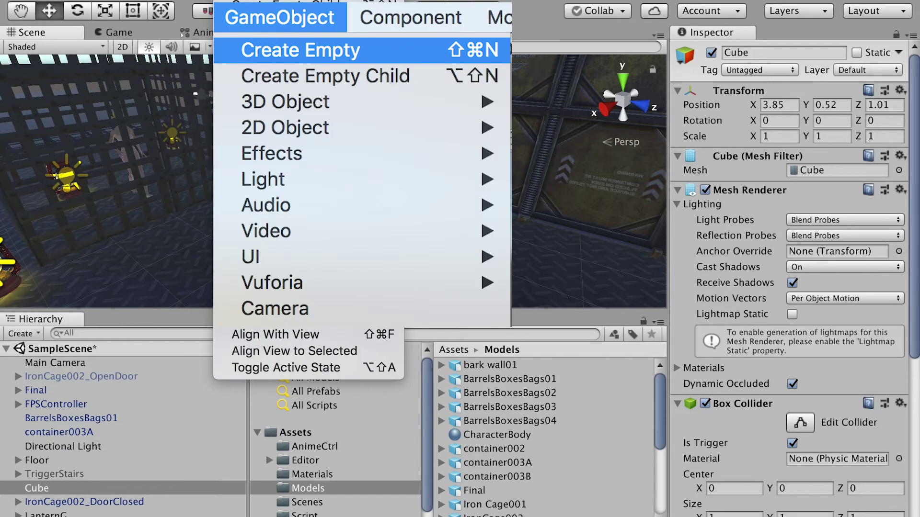
click(300, 50)
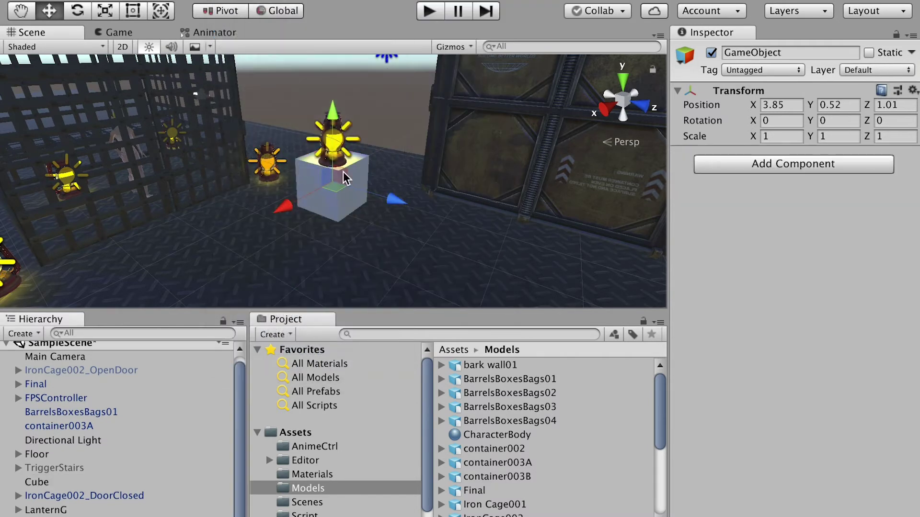
Step: Move the new empty object onto the open floor near the containers, at about X 4.39, Z 7.41
alt+right_drag(404, 211, 378, 209)
alt+drag(378, 208, 398, 213)
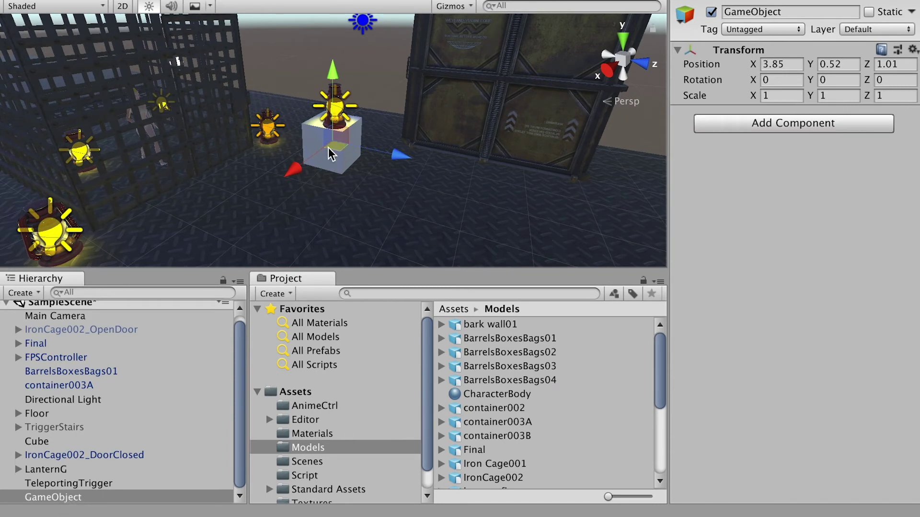
drag(398, 156, 345, 182)
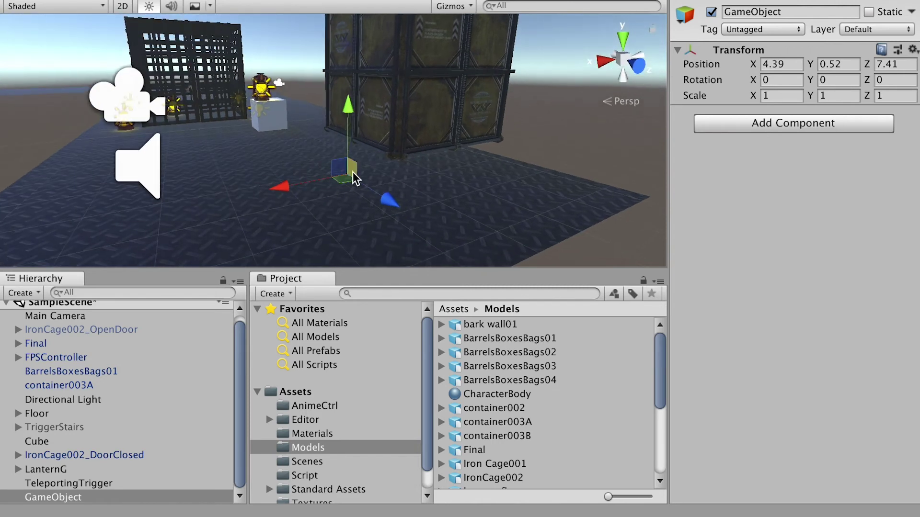
Step: Rename the empty object on the floor as TeleportingTarget and deselect it
click(66, 499)
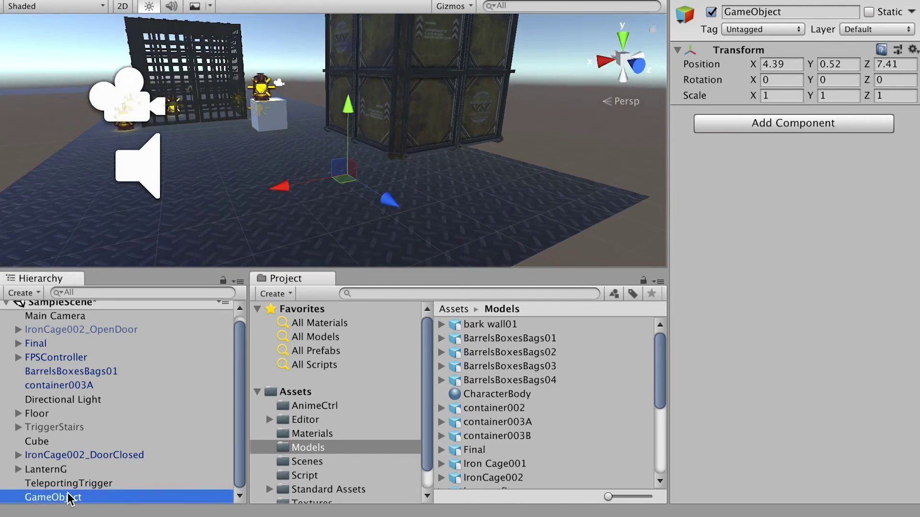
click(67, 498)
text(TeleportingTarget)
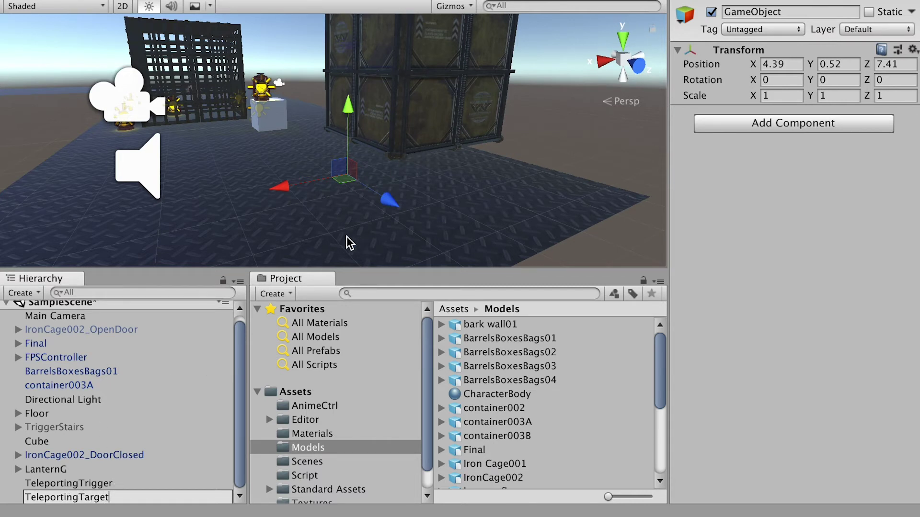
click(54, 84)
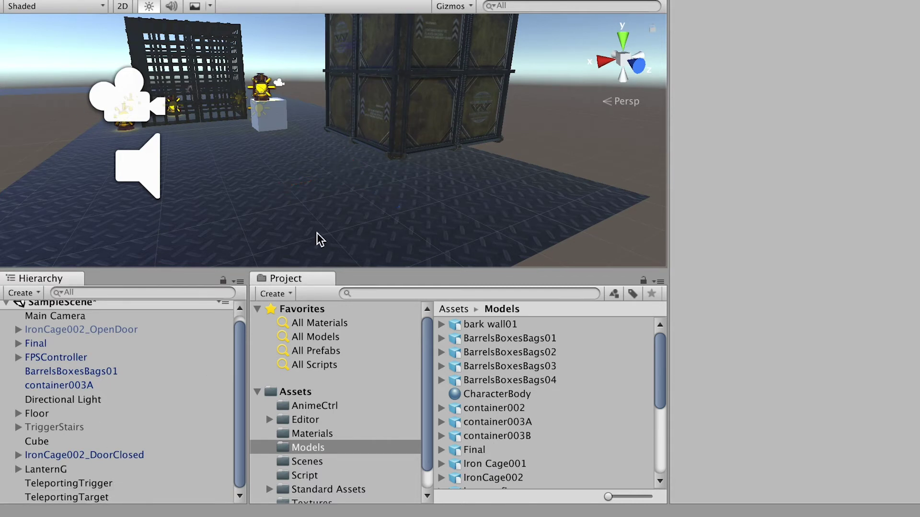
Step: Add the Teleporting script as a component to the TeleportingTrigger object
click(79, 485)
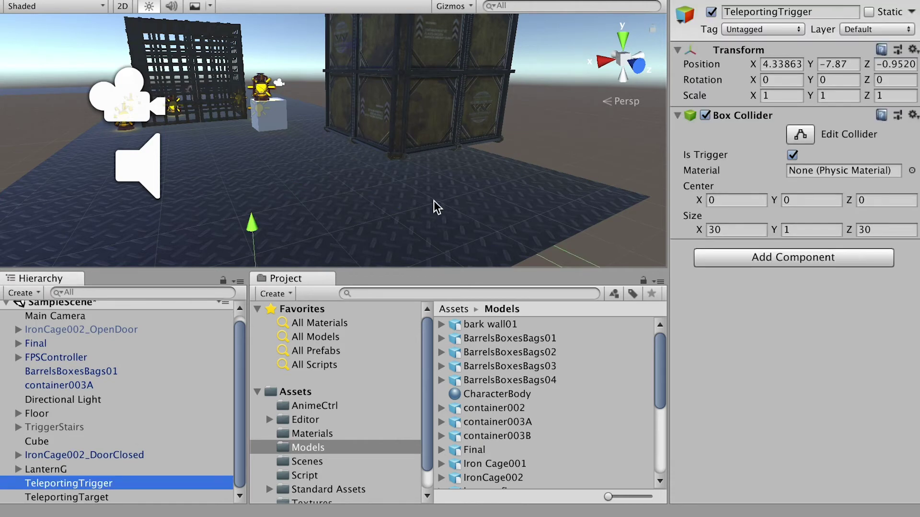
alt+drag(526, 174, 238, 176)
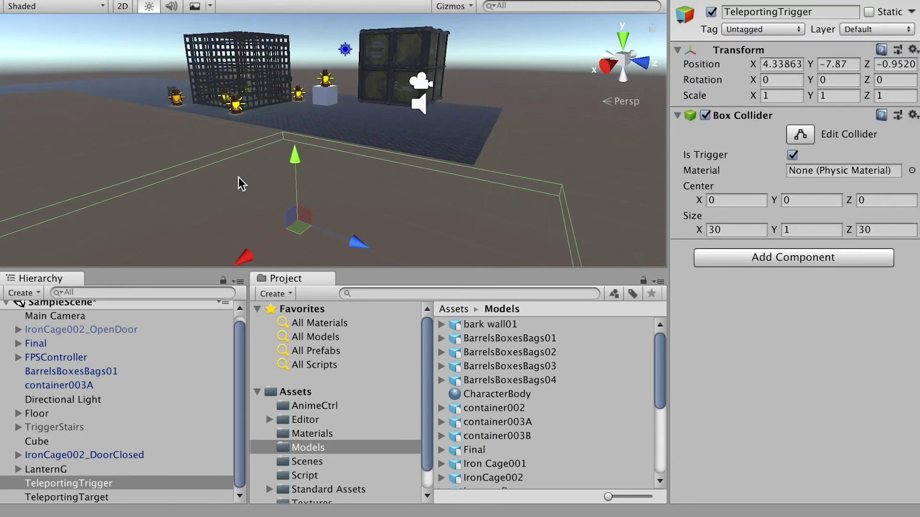
click(791, 259)
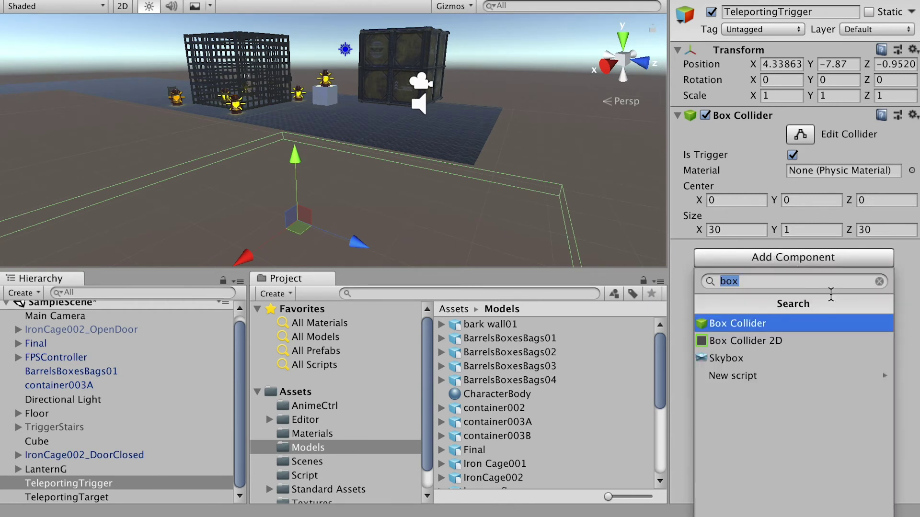
text(Te)
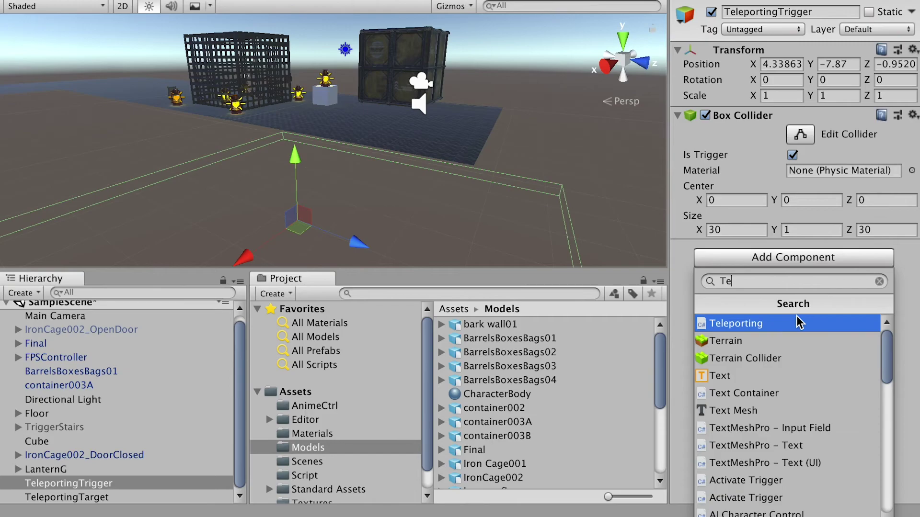
click(799, 323)
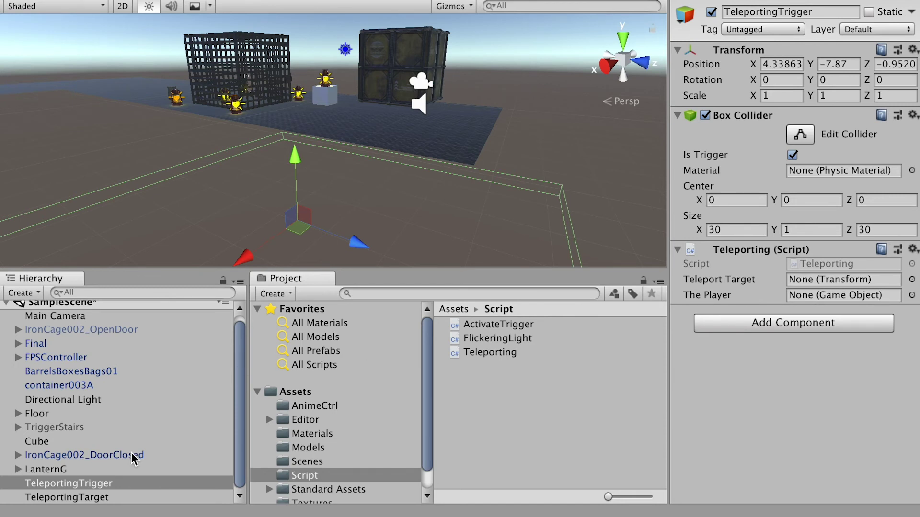
Step: Assign TeleportingTarget as the script's Teleport Target and FPSController as The Player
click(237, 466)
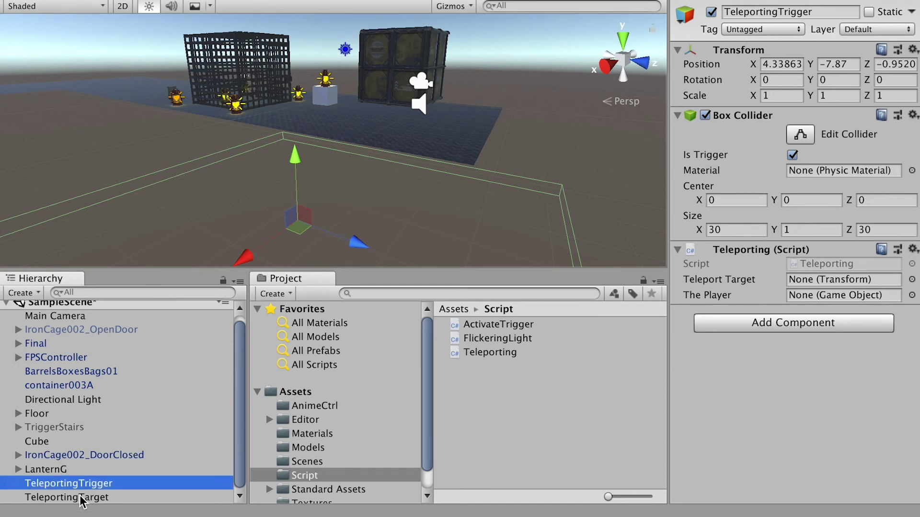
drag(81, 498, 819, 286)
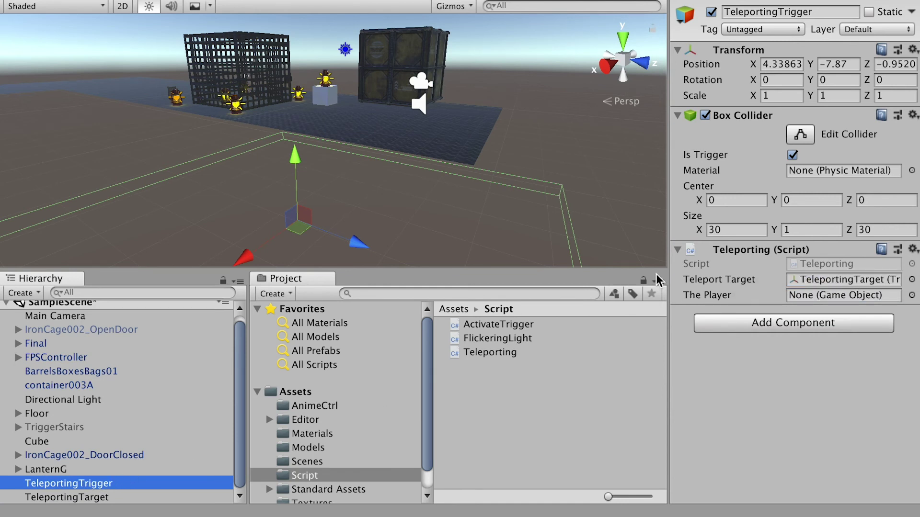
drag(40, 361, 806, 298)
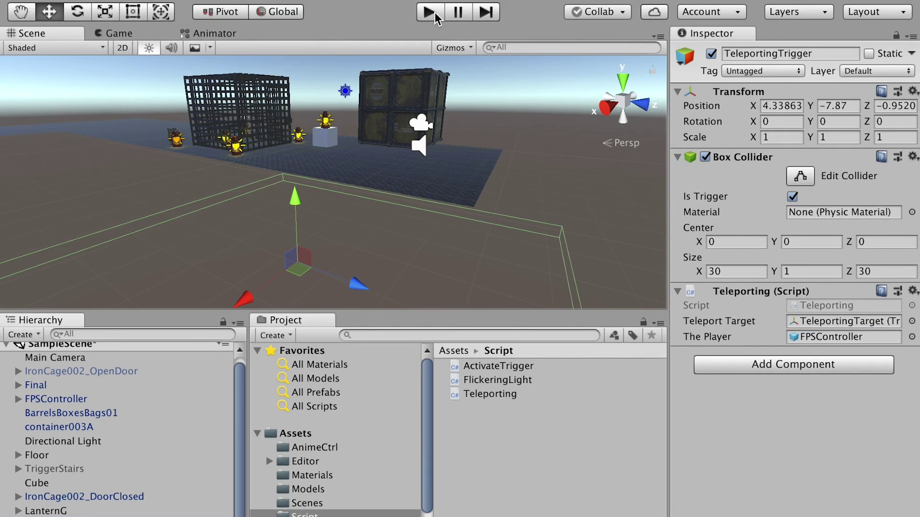
Step: Play the scene and walk the player off the floor's edge to test the teleport back
click(429, 12)
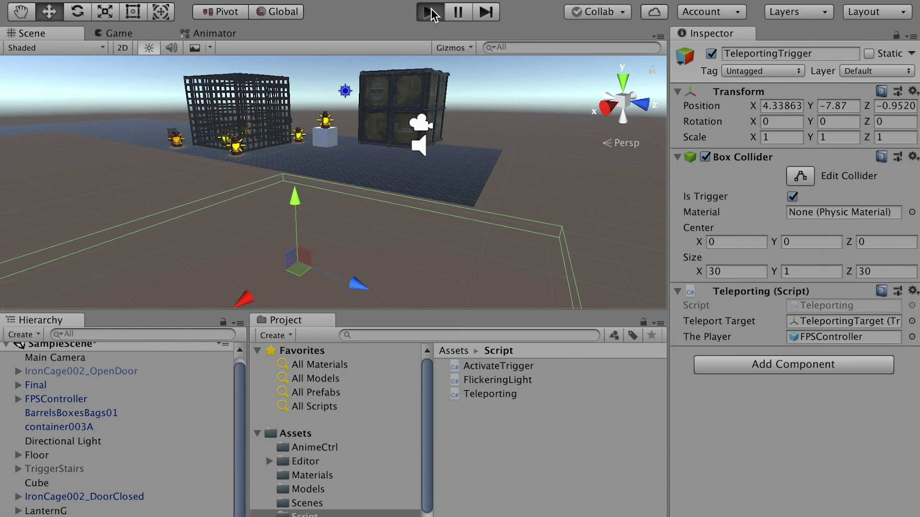
key(w)
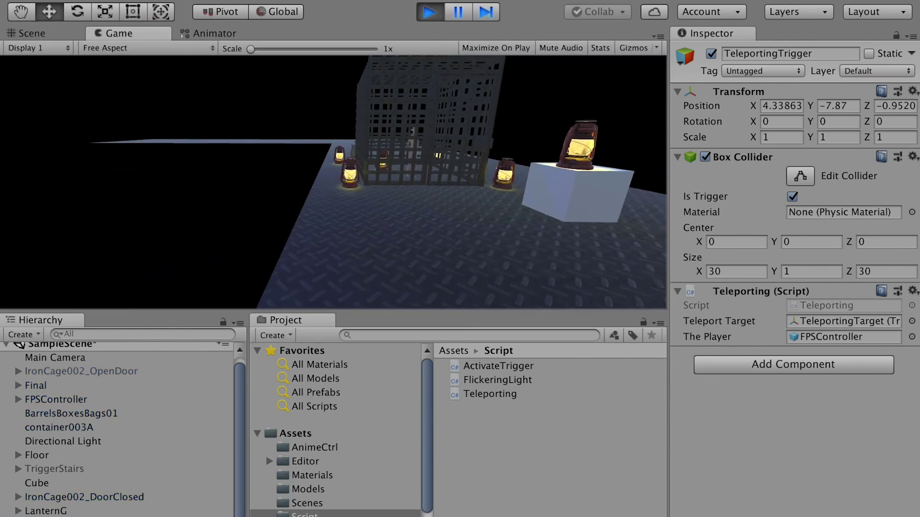
key(s)
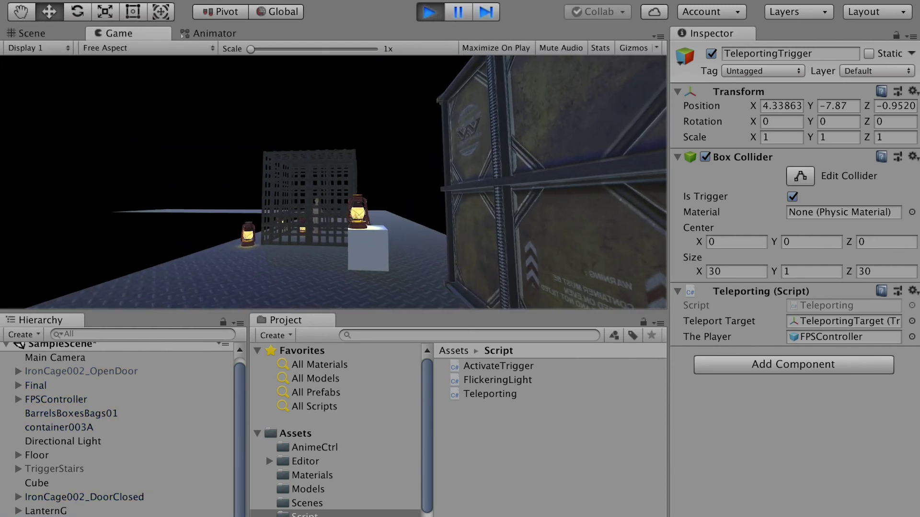
key(a)
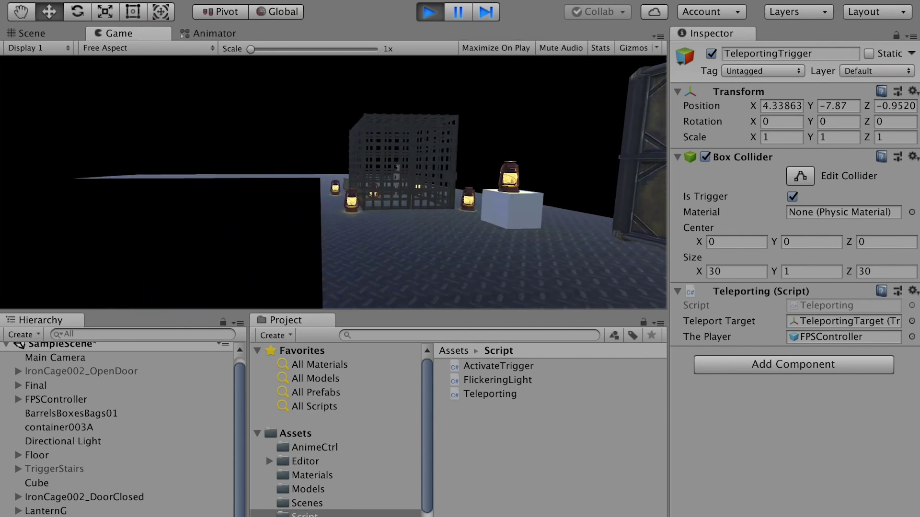
key(w)
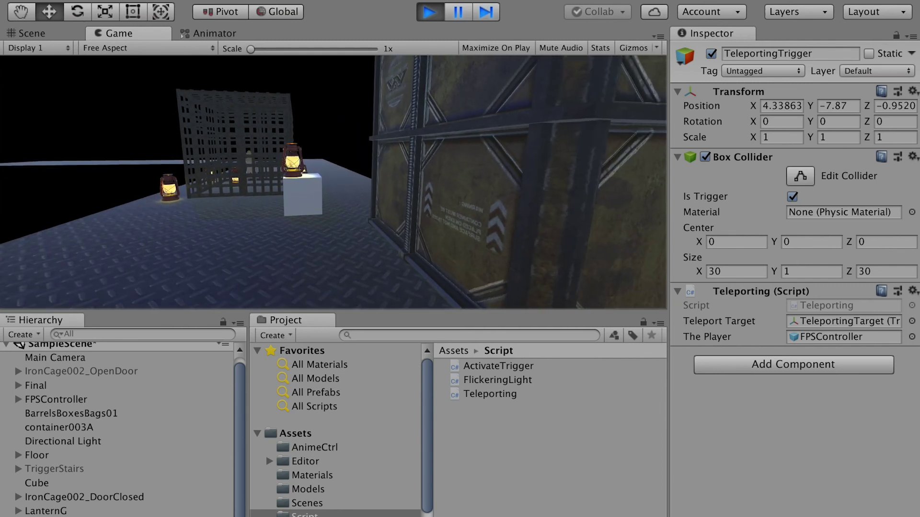